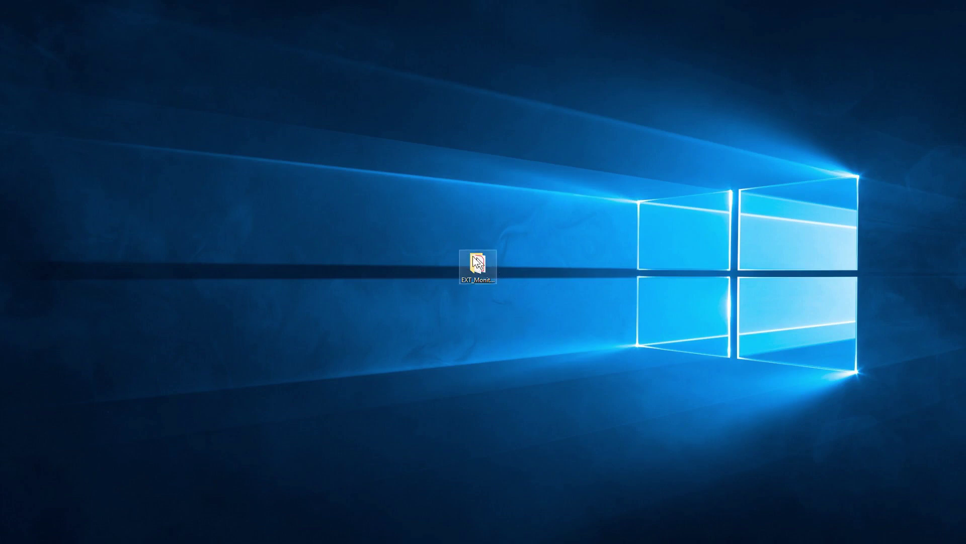
# Open the EXT_Monitor-v190303 folder and its NDI Studio Monitor macro control.pdf guide.
pyautogui.moveTo(477, 263)
pyautogui.mouseDown()
pyautogui.moveTo(481, 239)
pyautogui.moveTo(477, 253)
pyautogui.mouseUp()
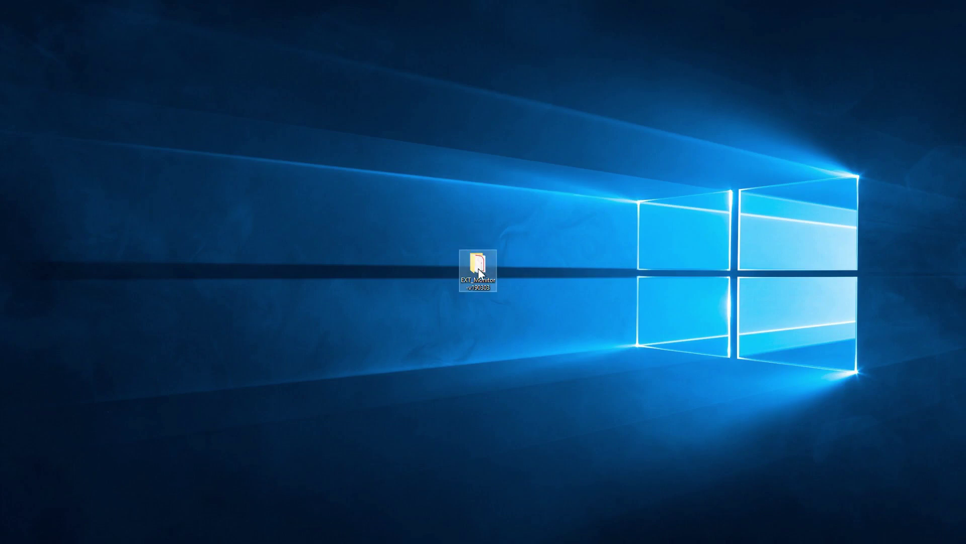
pyautogui.doubleClick(476, 268)
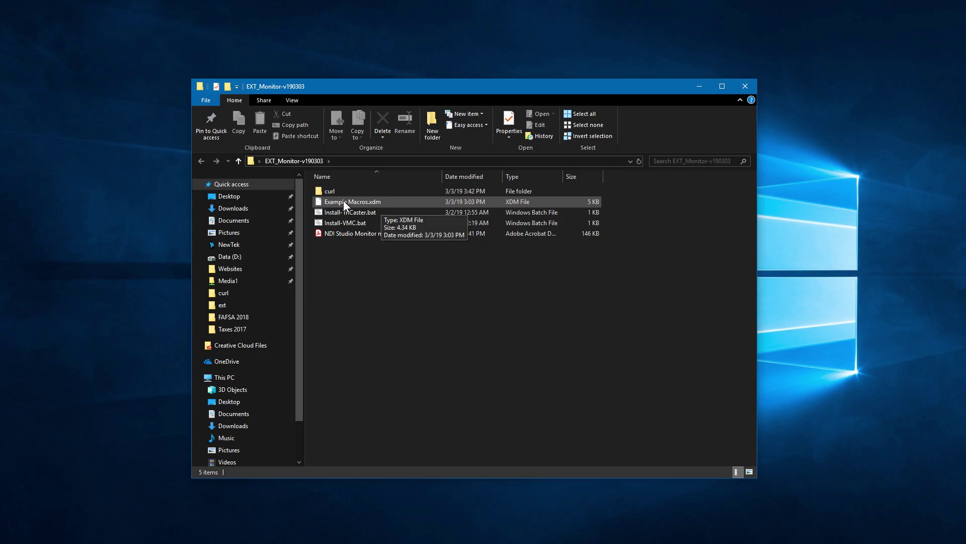
pyautogui.doubleClick(370, 235)
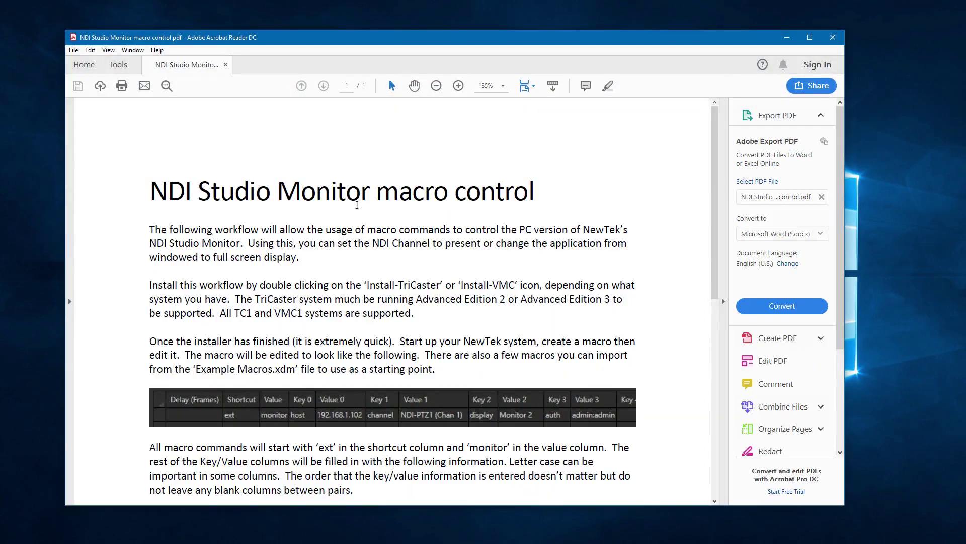
pyautogui.scroll(-2, 358, 211)
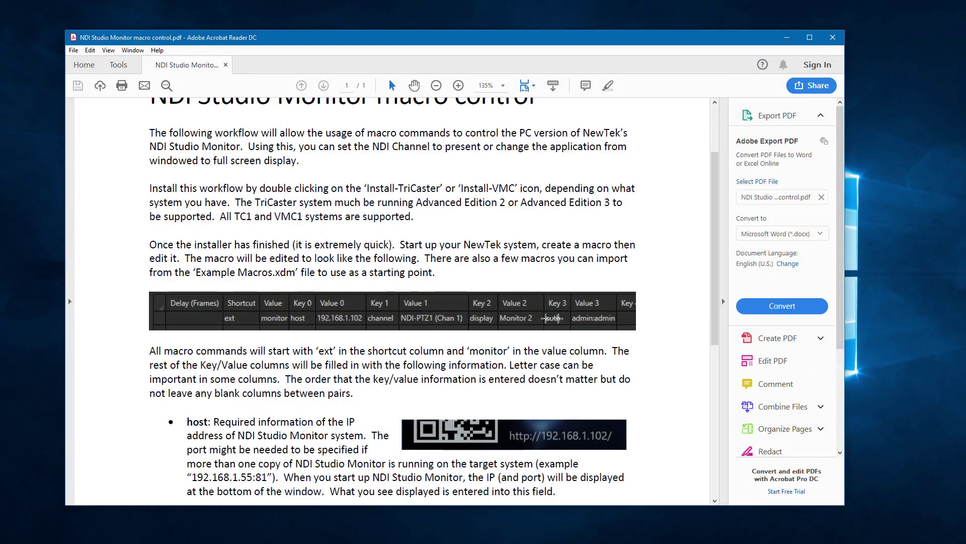
pyautogui.scroll(-4, 539, 255)
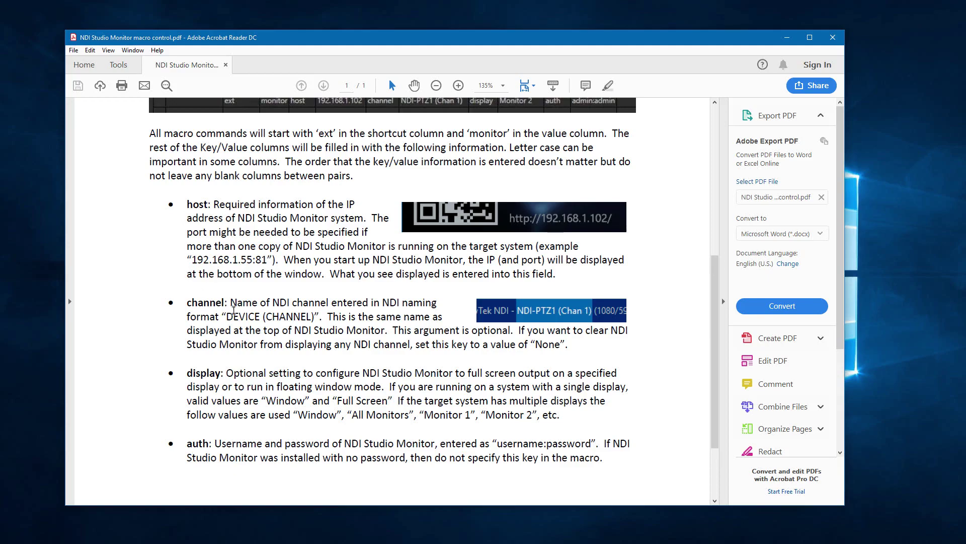
pyautogui.scroll(5, 242, 197)
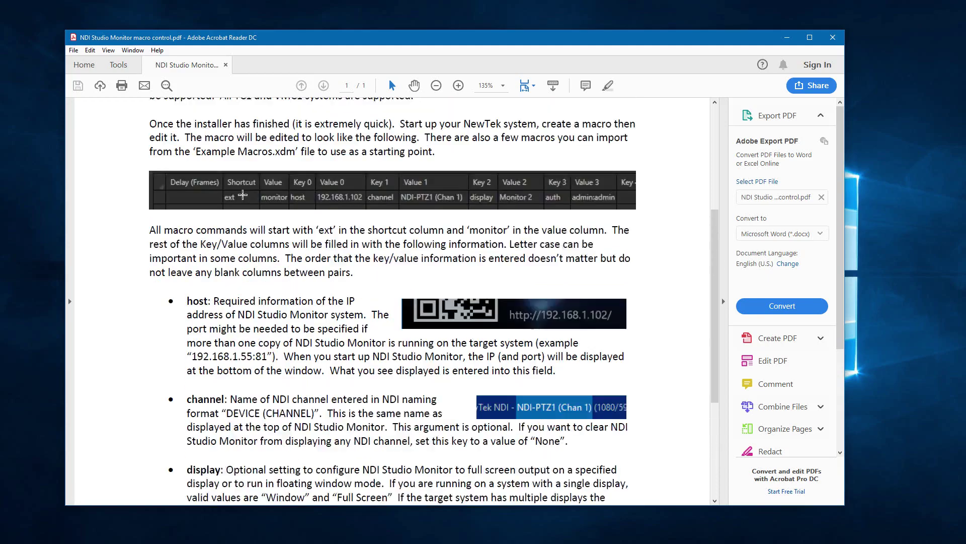
pyautogui.click(833, 37)
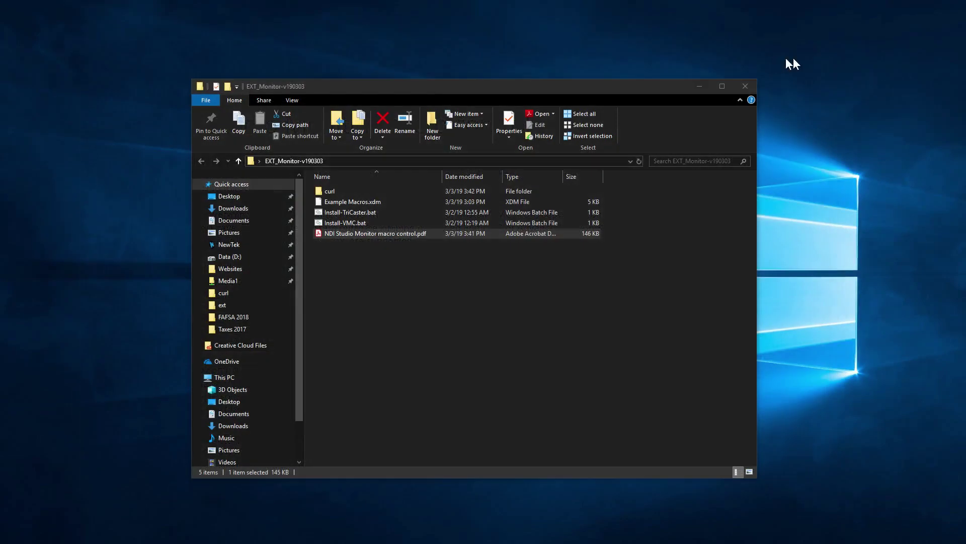
pyautogui.click(738, 86)
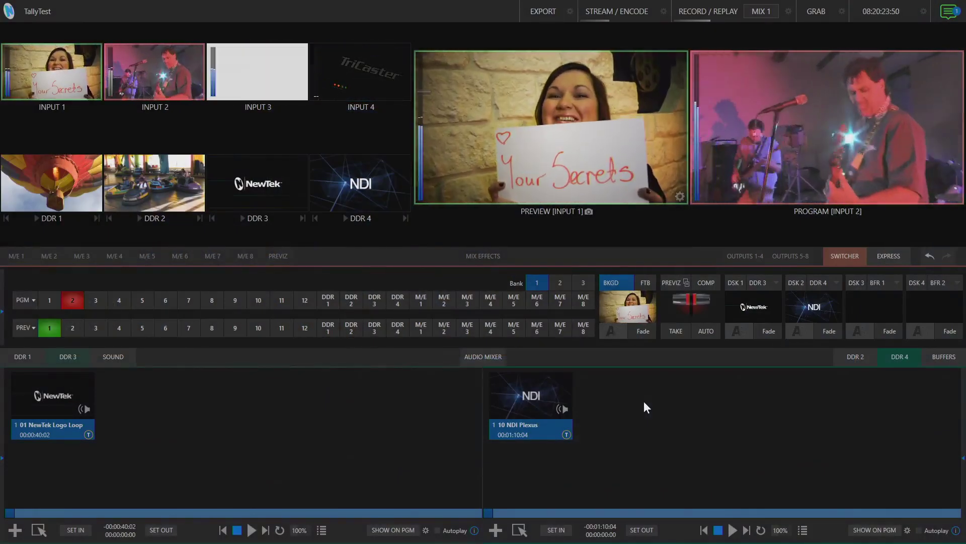
# Create a new macro named 'VLC1 on Laptop' in the Monitor folder and open it for editing.
pyautogui.click(122, 8)
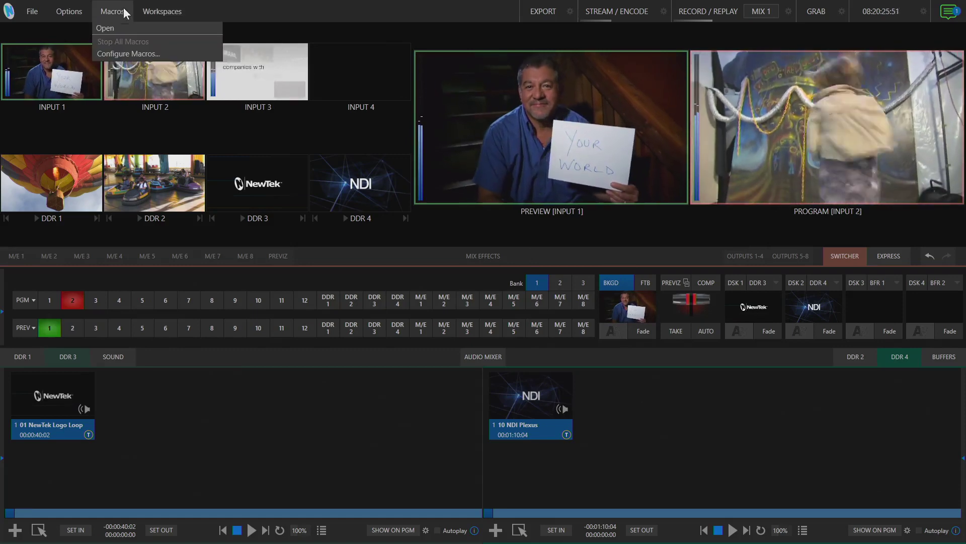
pyautogui.click(131, 50)
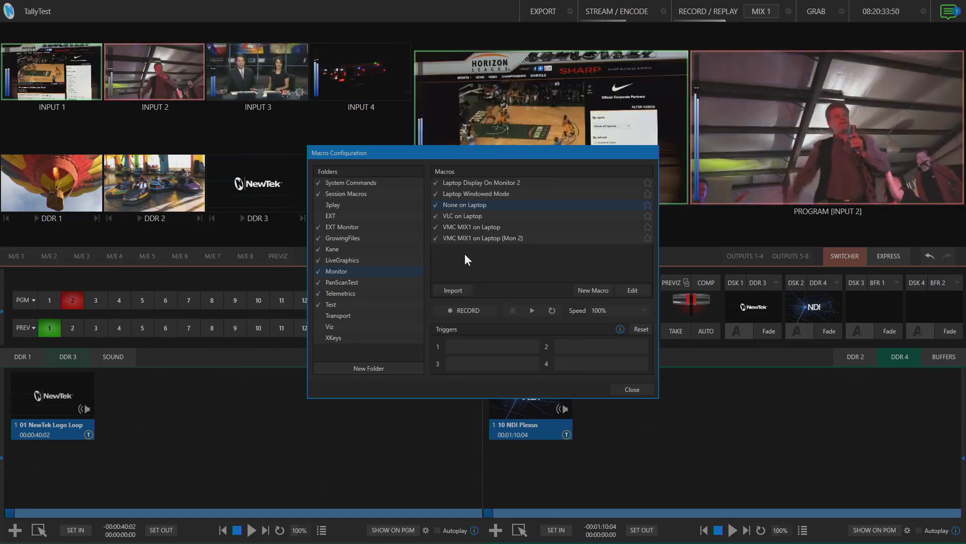
pyautogui.click(596, 290)
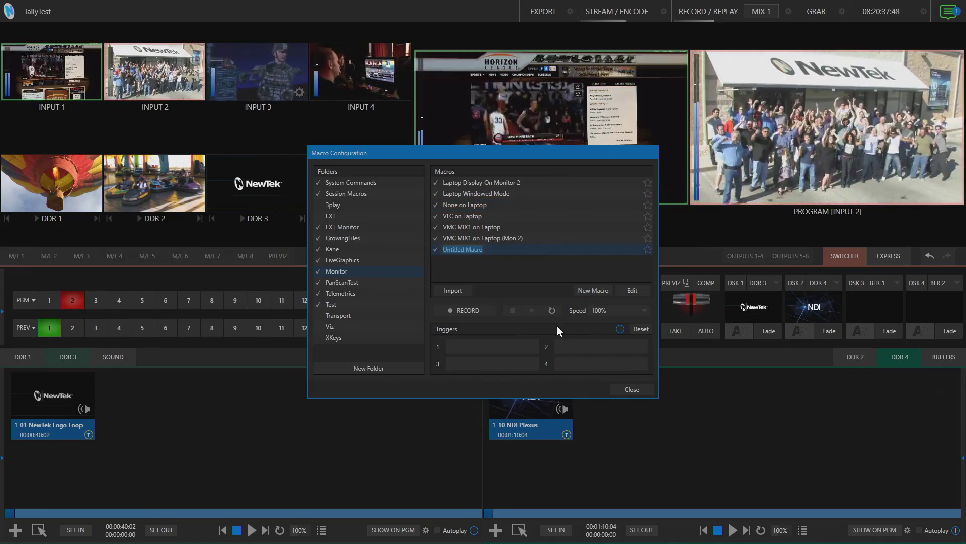
pyautogui.write('VLC1 on Laptop')
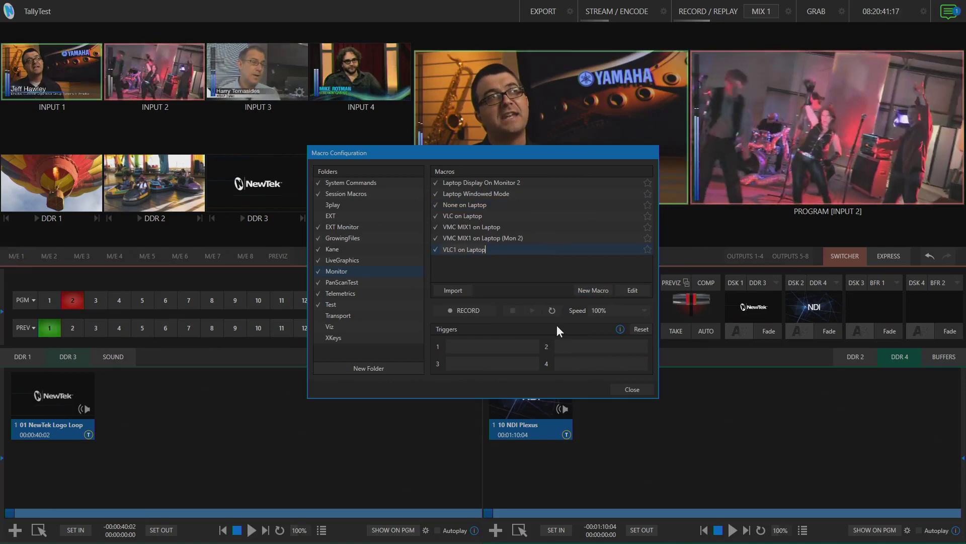
pyautogui.press('Return')
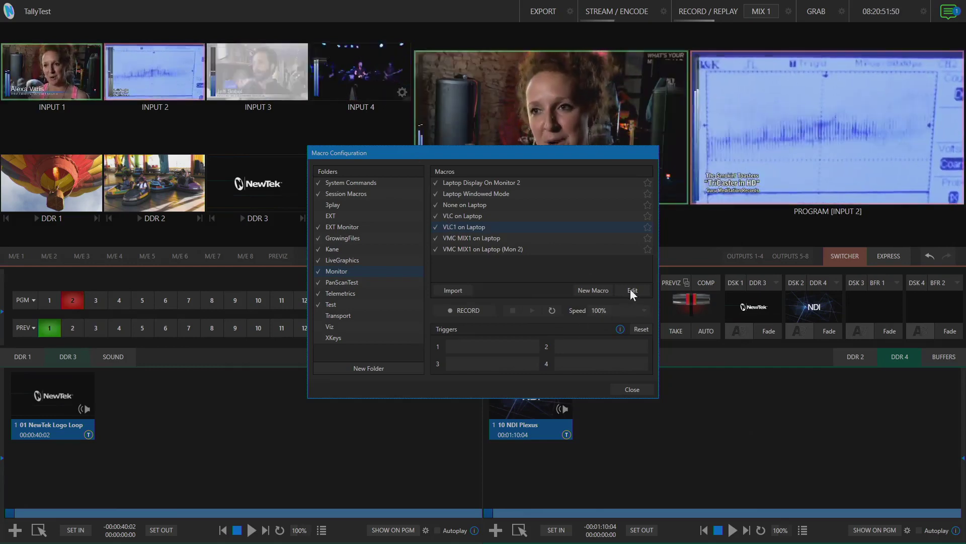
pyautogui.click(631, 290)
# Fill the first macro row with shortcut 'ext' and value 'monitor'.
pyautogui.moveTo(255, 33); pyautogui.dragTo(486, 184)
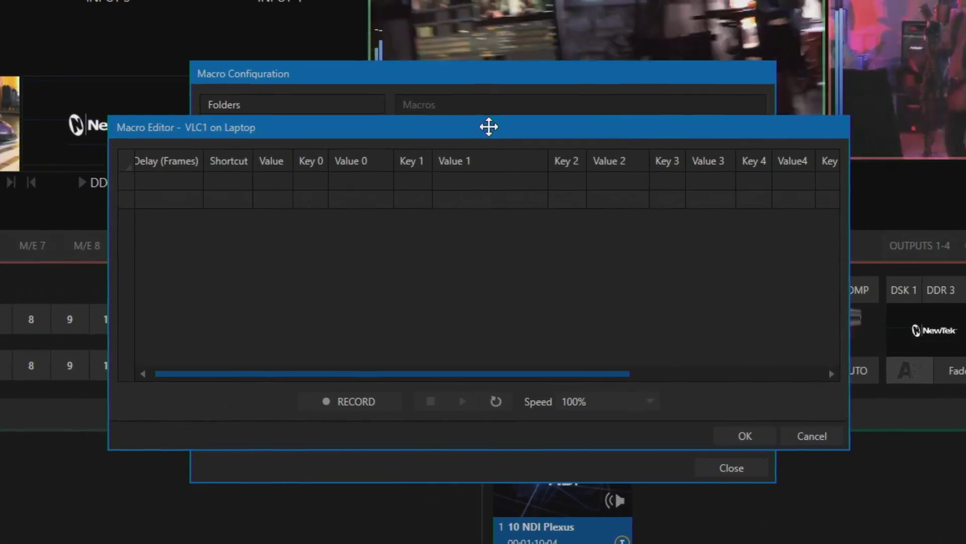
pyautogui.click(226, 183)
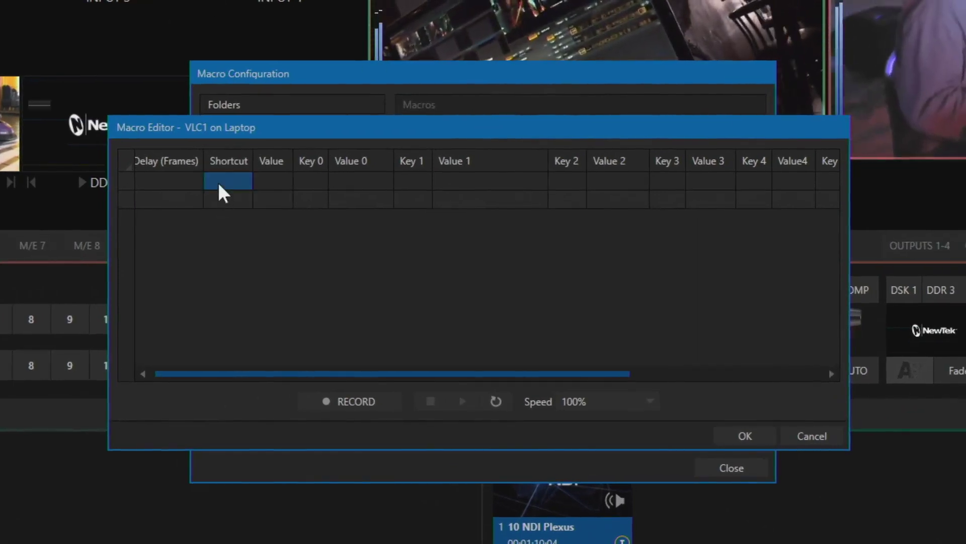
pyautogui.write('ext')
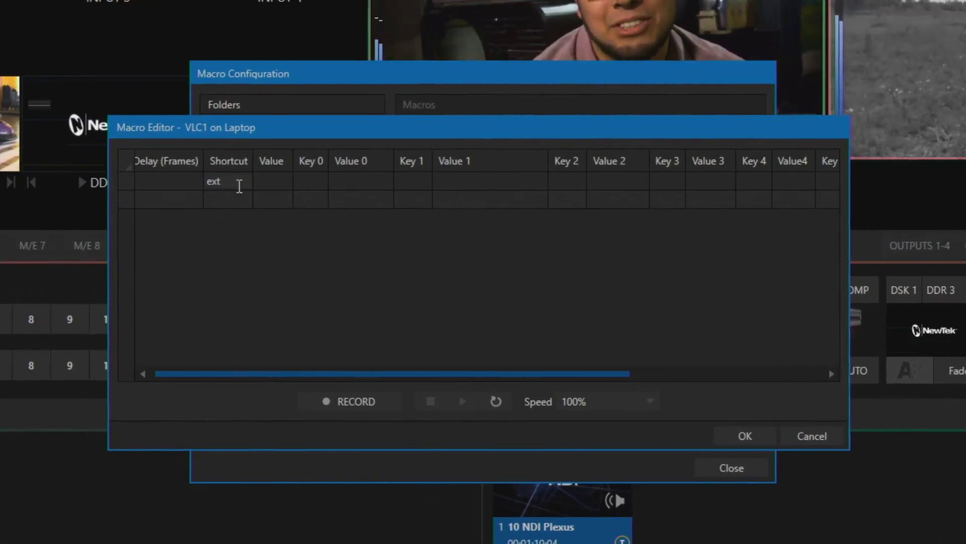
pyautogui.click(268, 183)
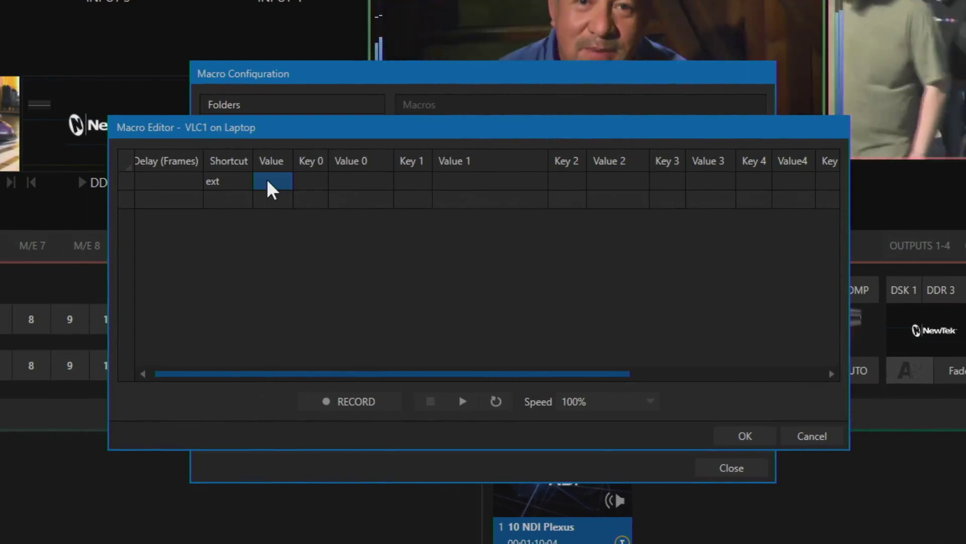
pyautogui.write('monitor')
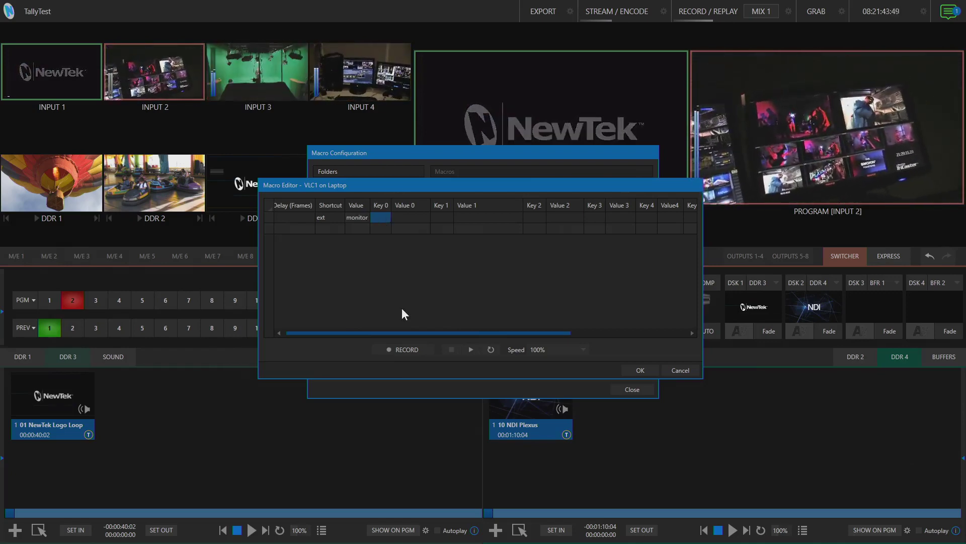
# Enter key 'host' with value 192.168.1.102 for the NDI Studio Monitor.
pyautogui.write('host')
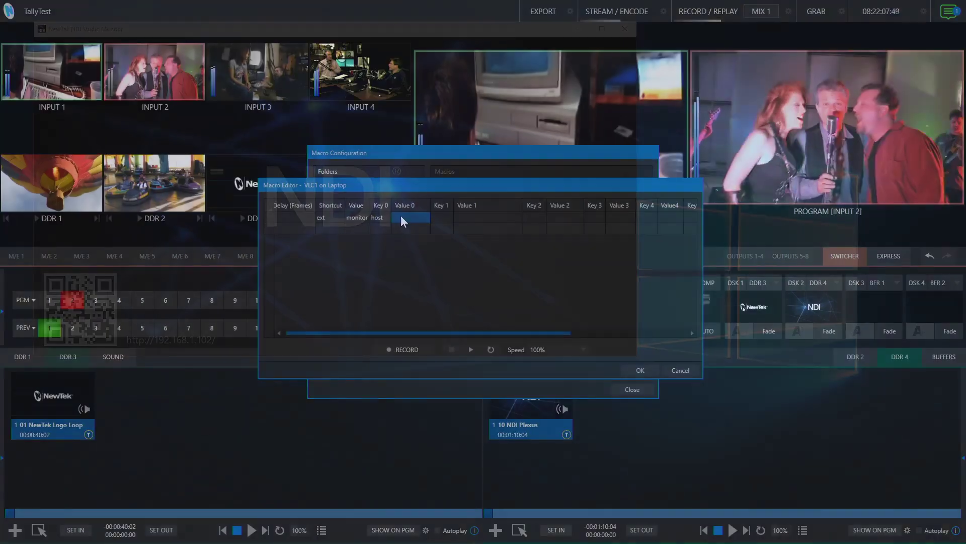
pyautogui.write('192.1')
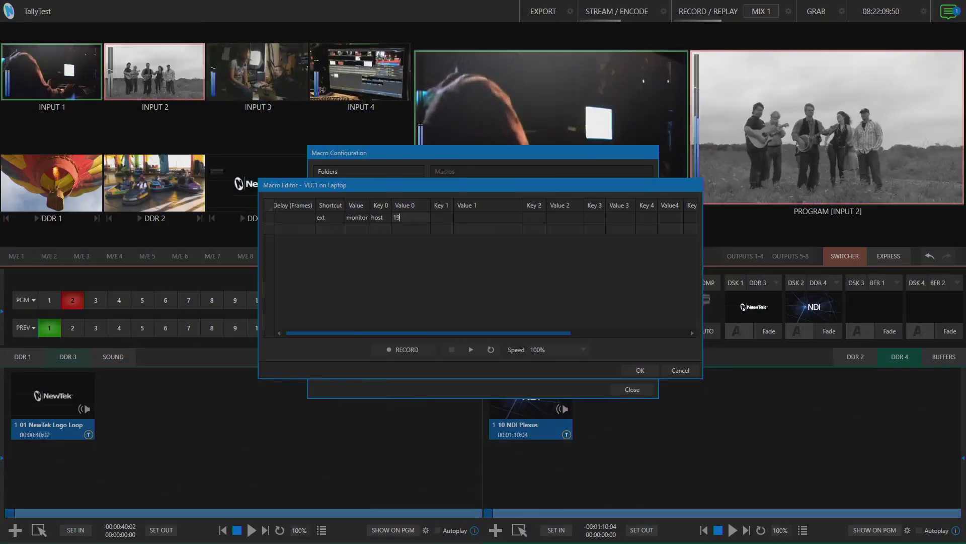
pyautogui.write('68.1.102')
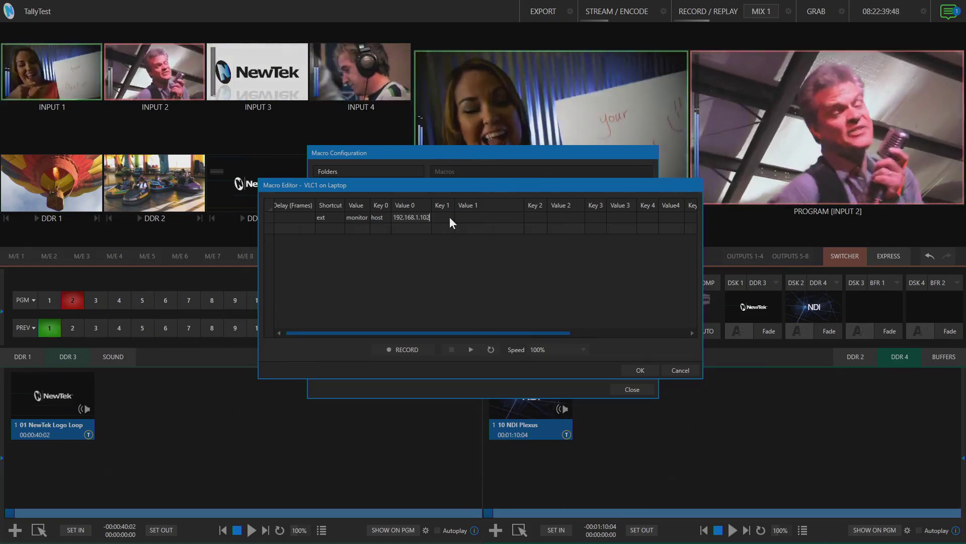
# Enter 'channel' in the Key 1 cell, ready for its value.
pyautogui.click(445, 218)
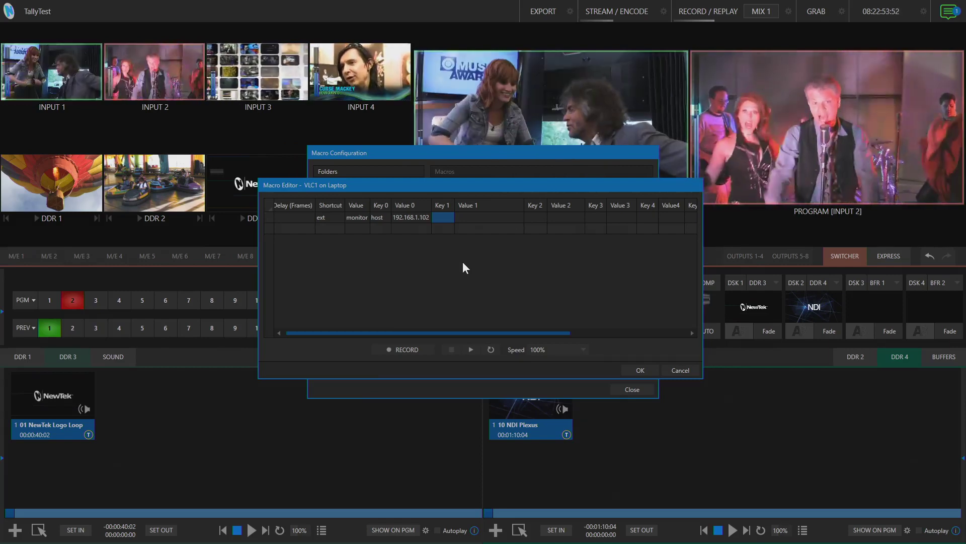
pyautogui.write('channel')
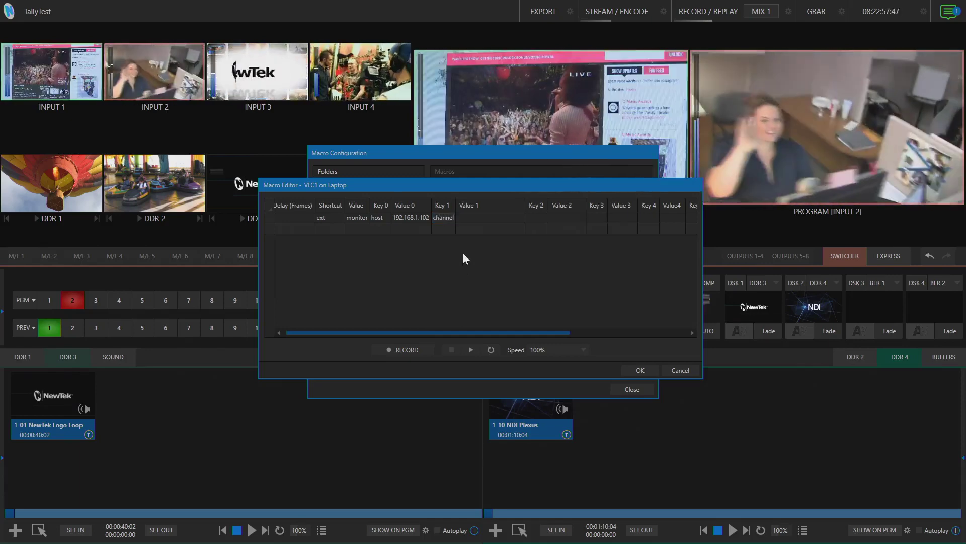
pyautogui.click(466, 216)
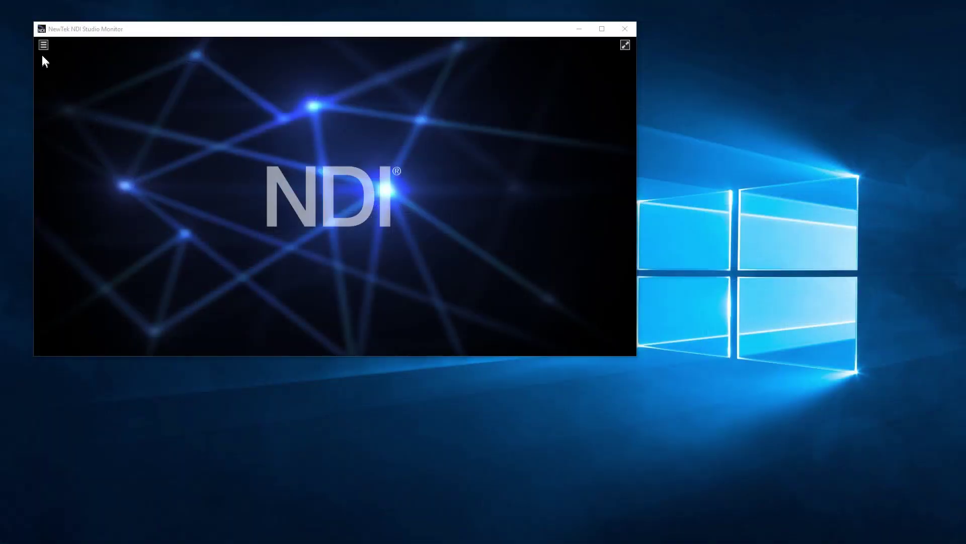
# Browse NDI Studio Monitor's source list under NDI-PTZ1 to find TS-VS100's VLC 1 channel.
pyautogui.click(43, 46)
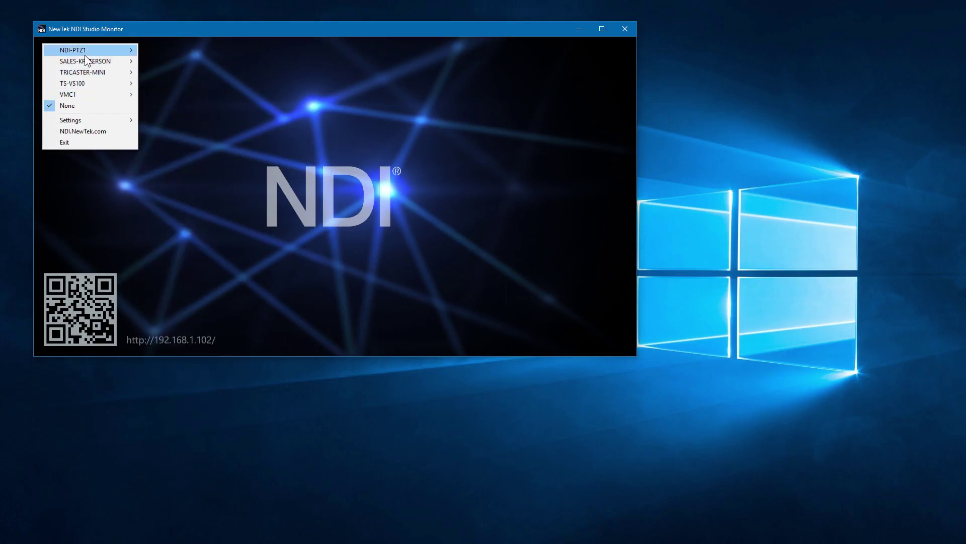
pyautogui.moveTo(85, 50)
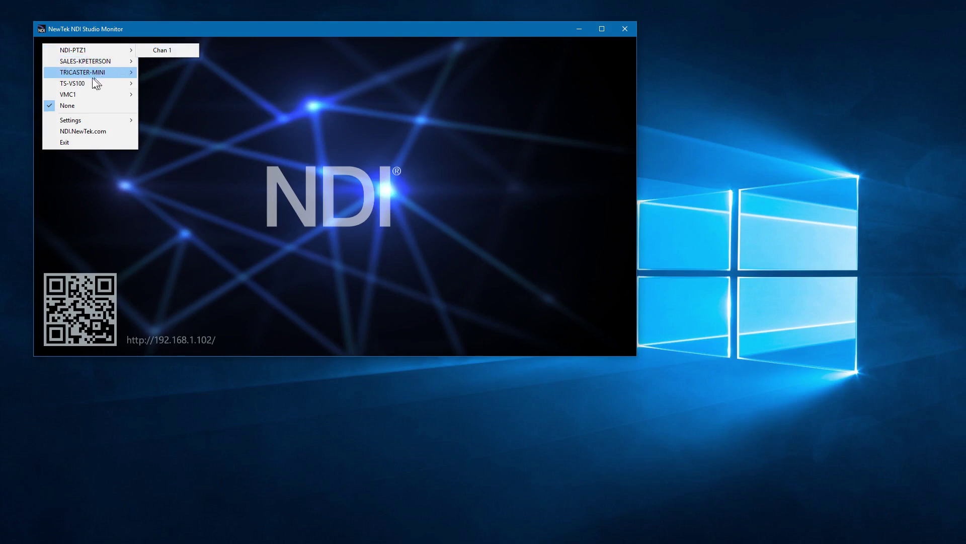
pyautogui.moveTo(66, 85)
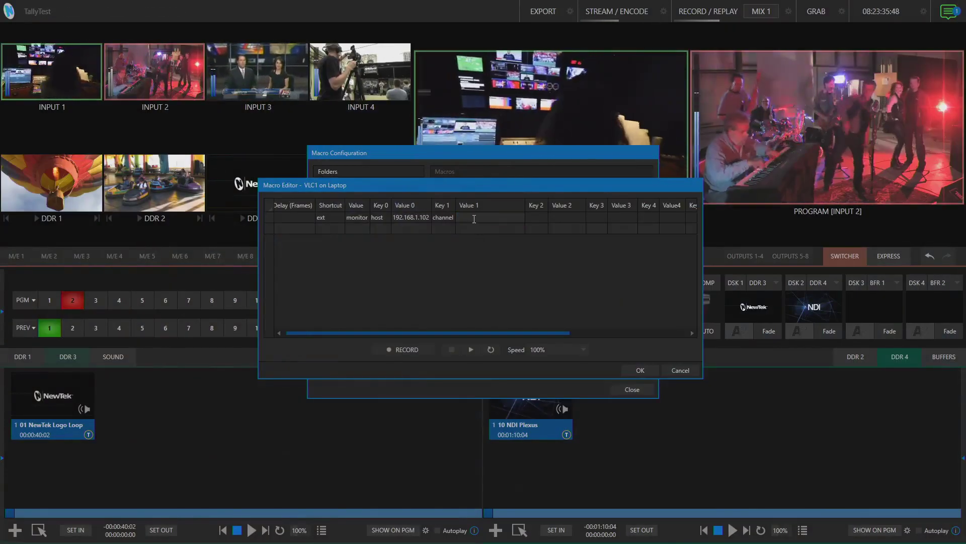
# Give channel the value 'TS-VS100 (VLC 1)' and add 'display' as Key 2.
pyautogui.write('TS-VS1')
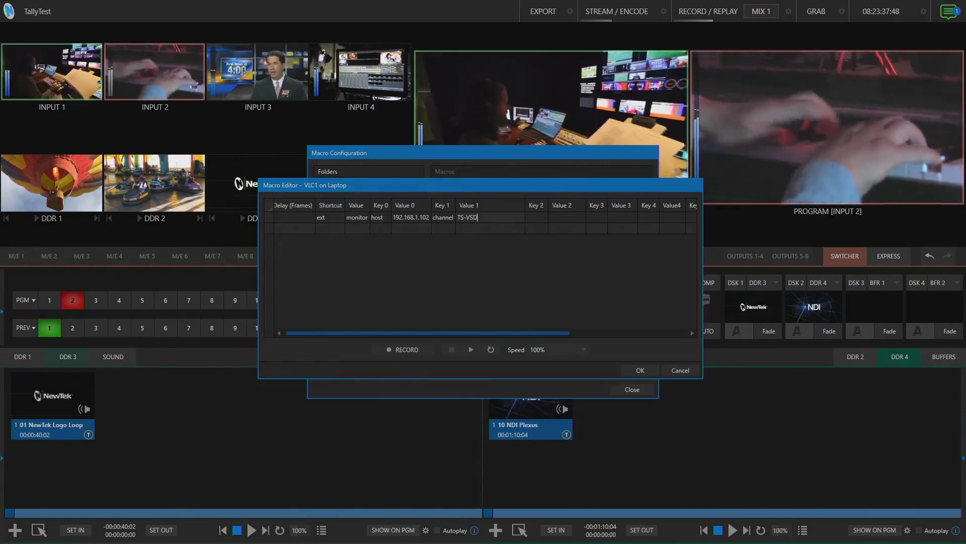
pyautogui.write('00')
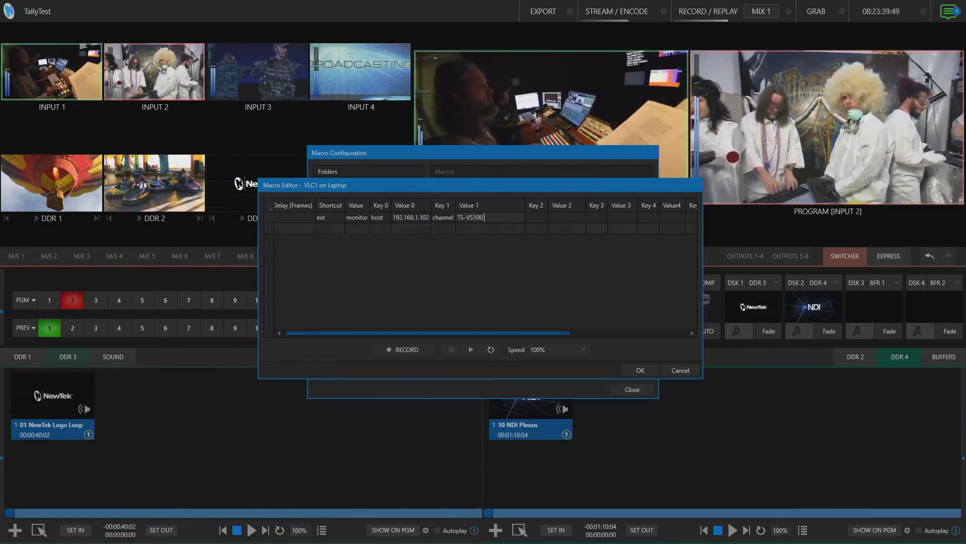
pyautogui.write(' (')
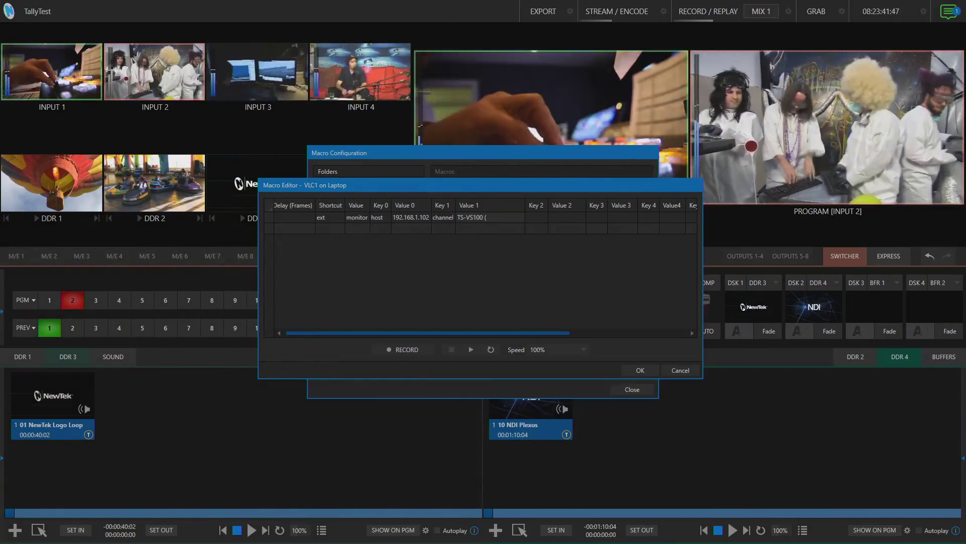
pyautogui.write('VLC')
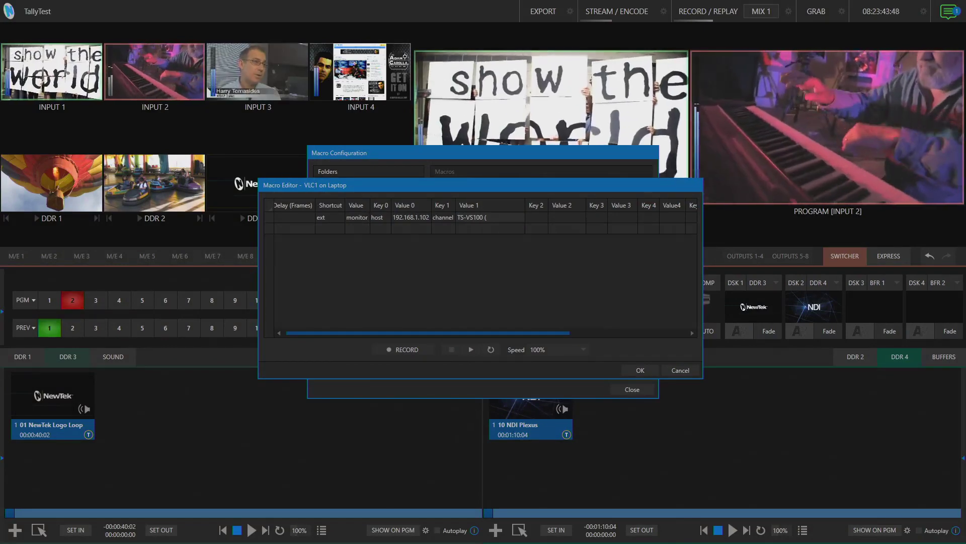
pyautogui.write(' 1)')
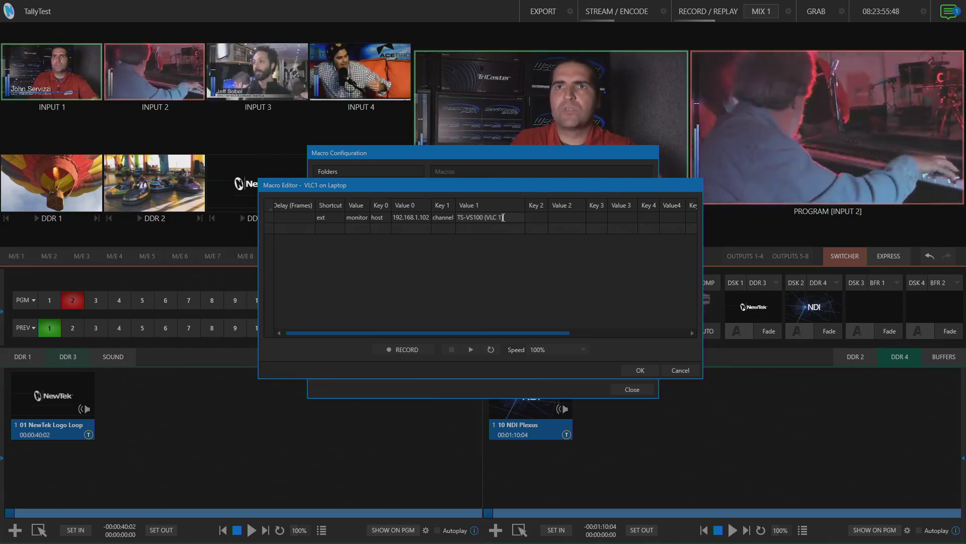
pyautogui.click(537, 217)
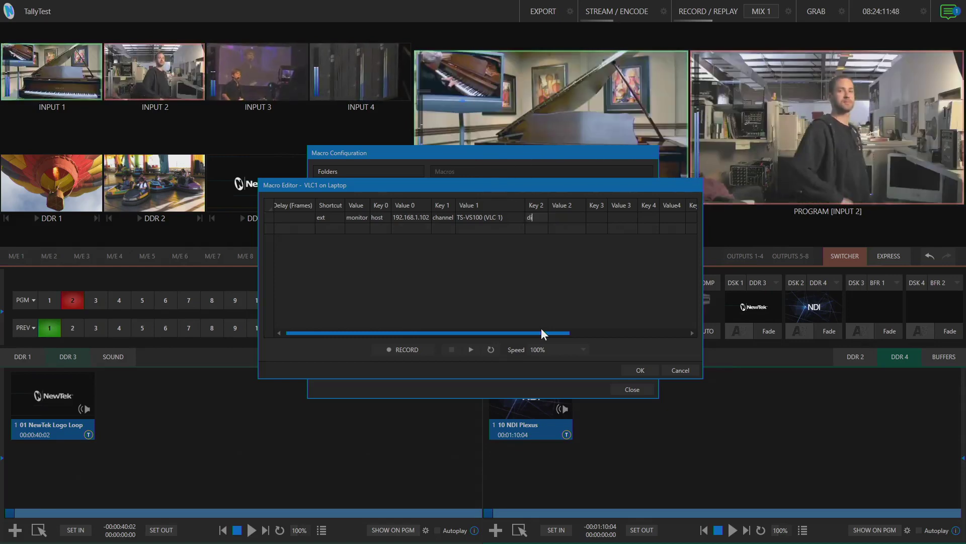
pyautogui.write('display')
pyautogui.press('Return')
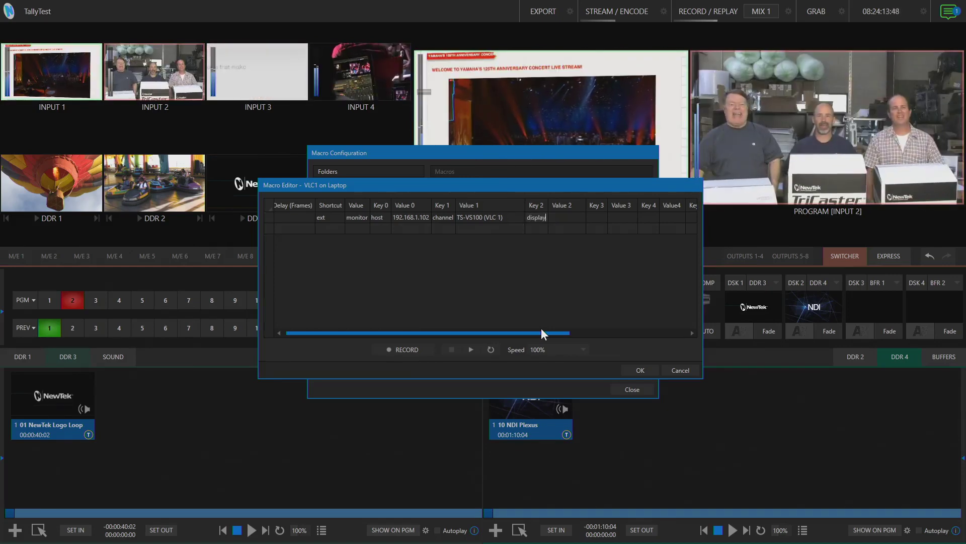
pyautogui.click(555, 217)
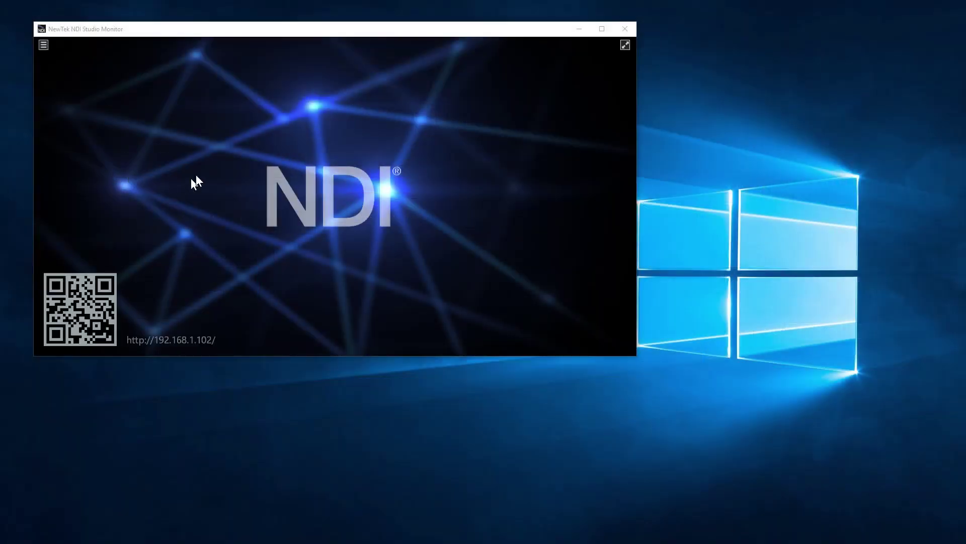
pyautogui.rightClick(204, 147)
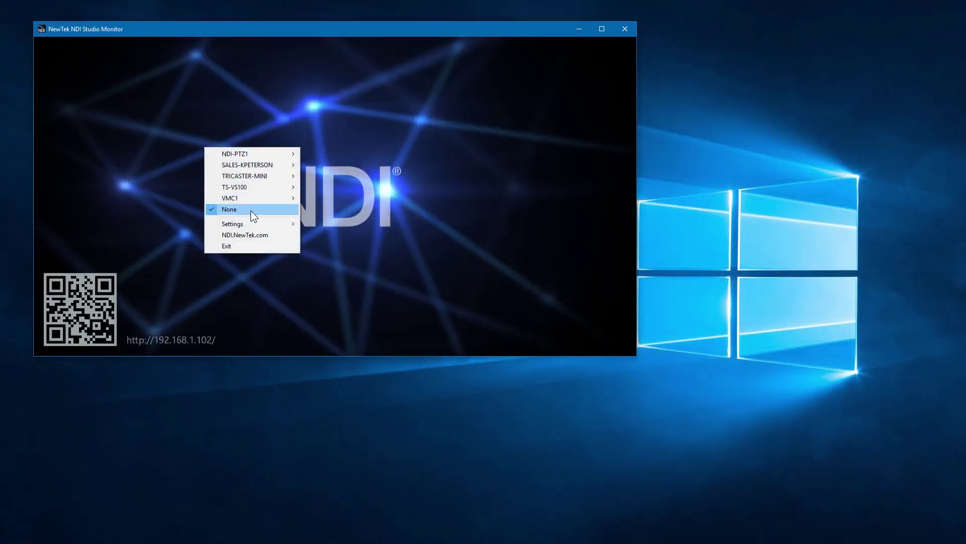
pyautogui.moveTo(249, 225)
pyautogui.moveTo(326, 270)
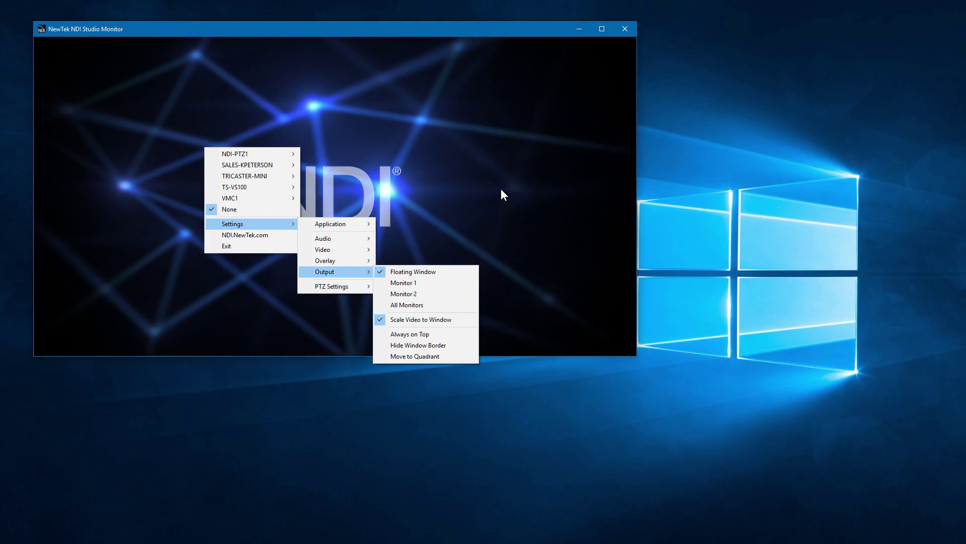
pyautogui.click(468, 184)
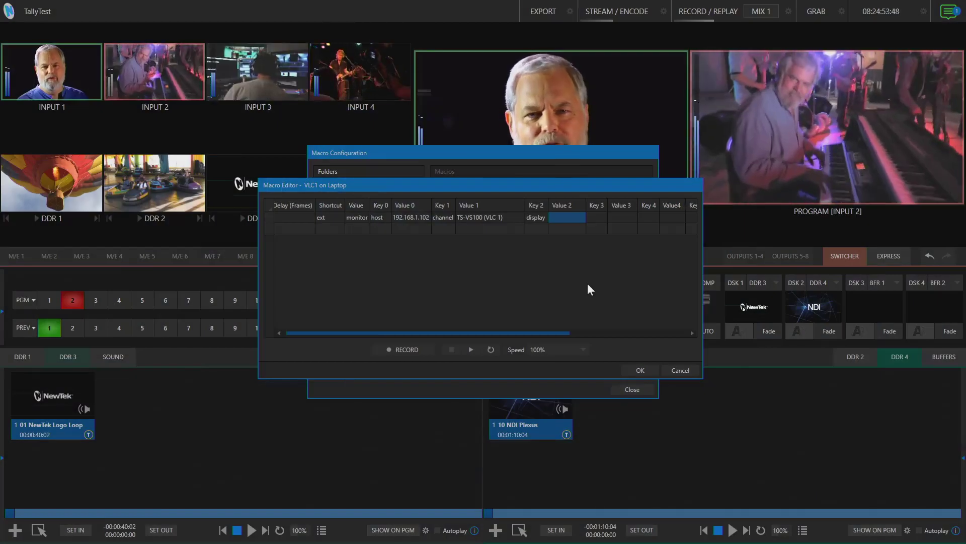
# Enter 'Monitor 2' as the display key's value in Value 2.
pyautogui.click(566, 217)
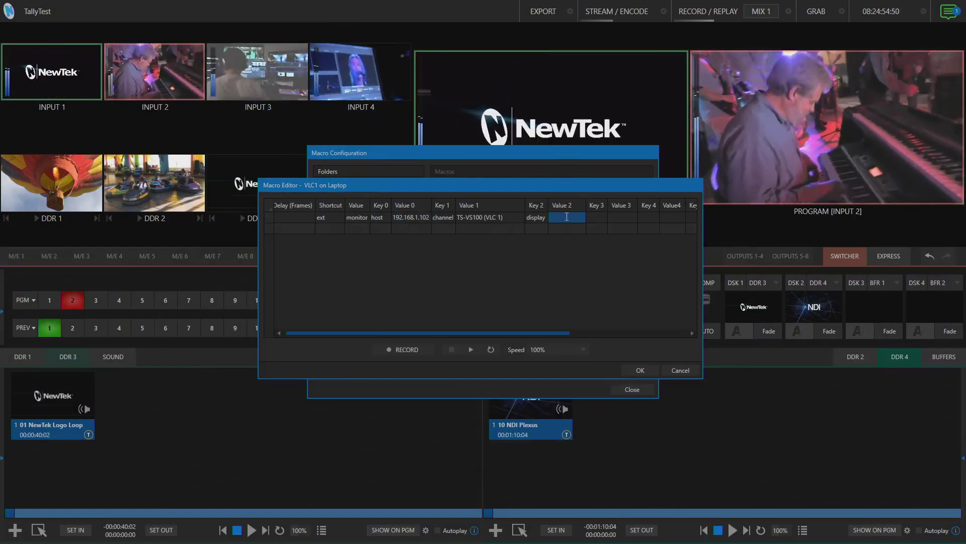
pyautogui.write('Monitor 2')
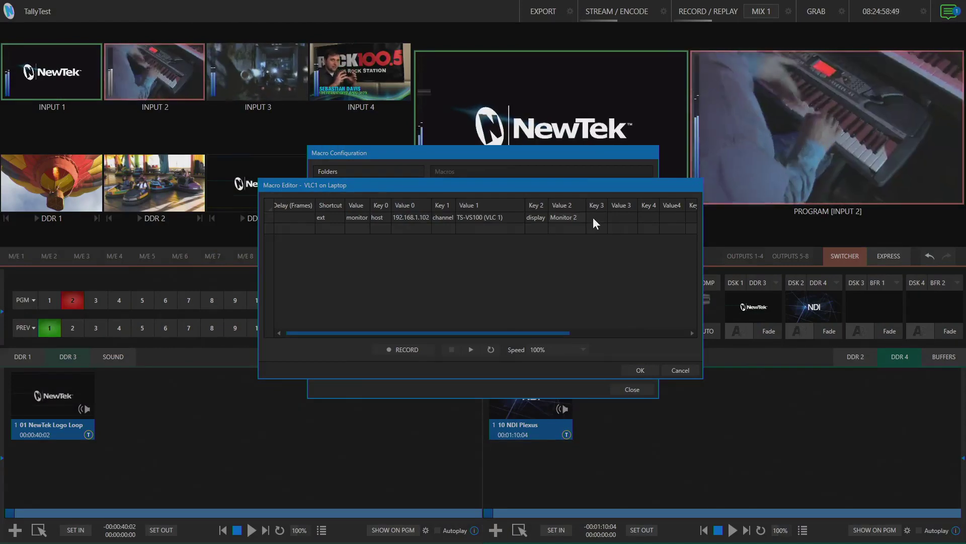
pyautogui.click(594, 217)
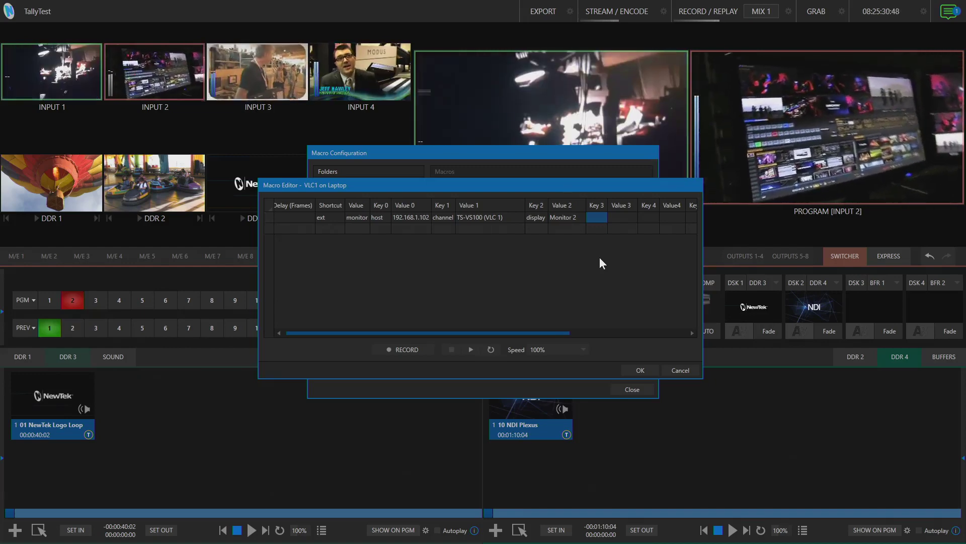
# Add an 'auth' key with the monitor's username:password value and save the macro.
pyautogui.click(594, 215)
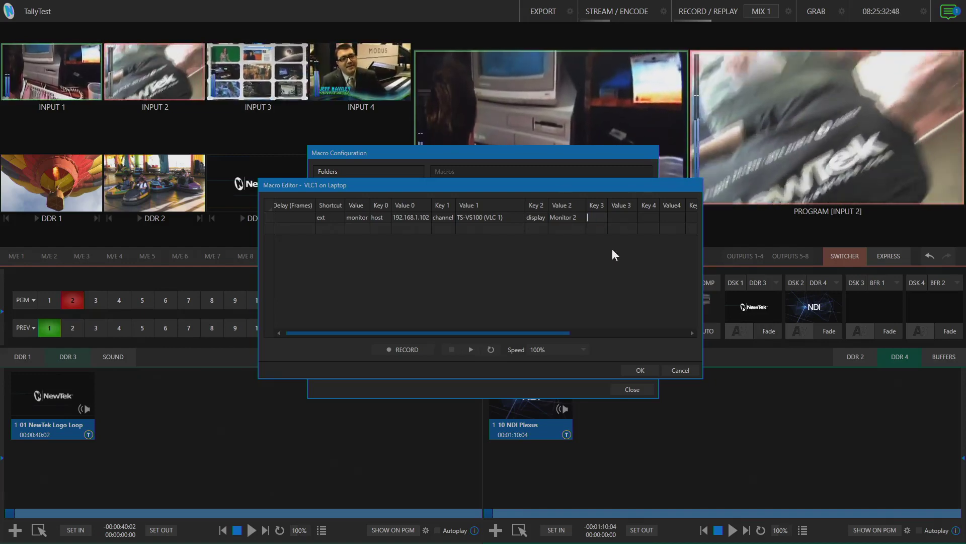
pyautogui.write('auth')
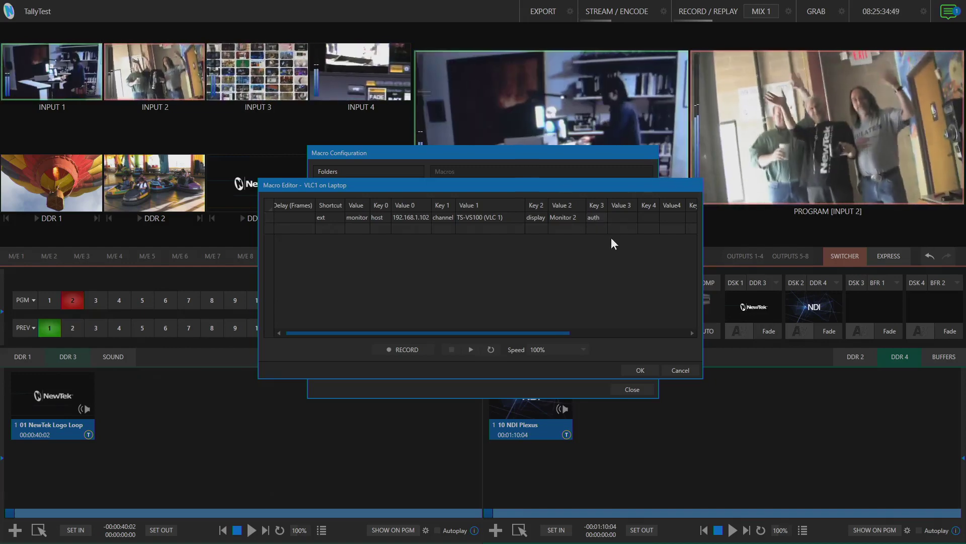
pyautogui.click(618, 217)
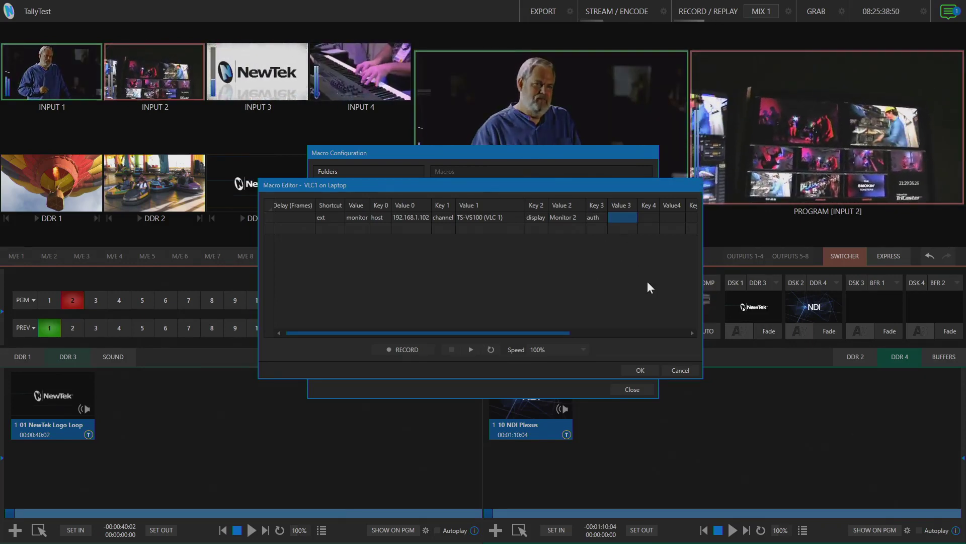
pyautogui.write('admin')
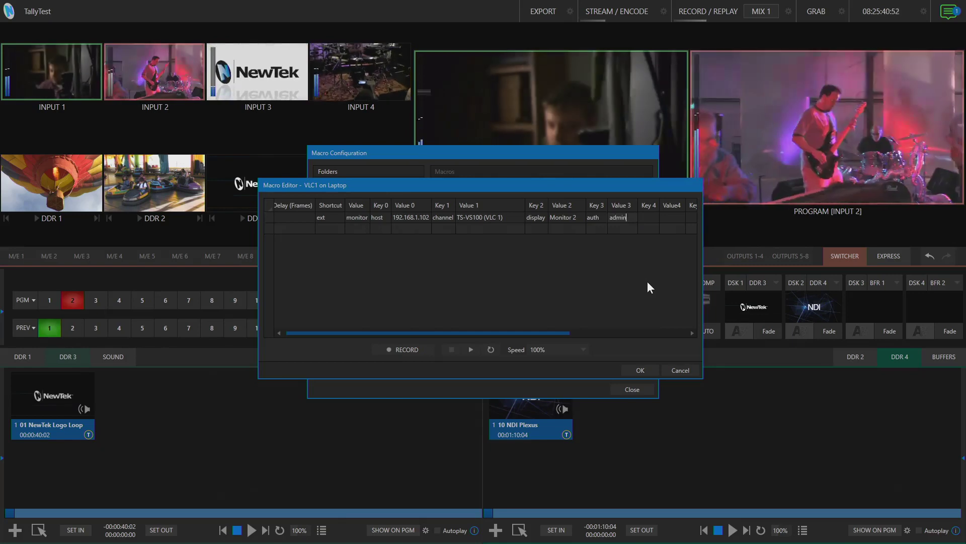
pyautogui.write(':admin')
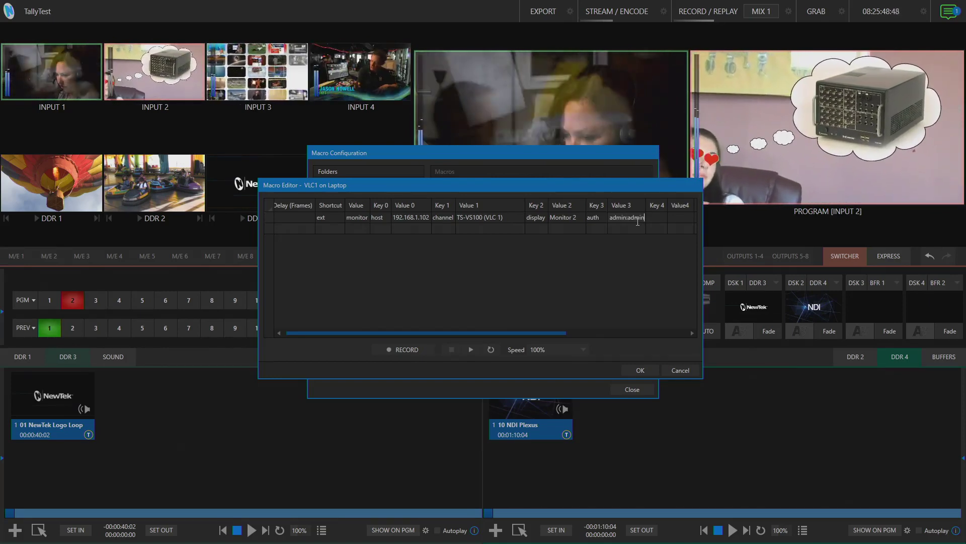
pyautogui.click(640, 369)
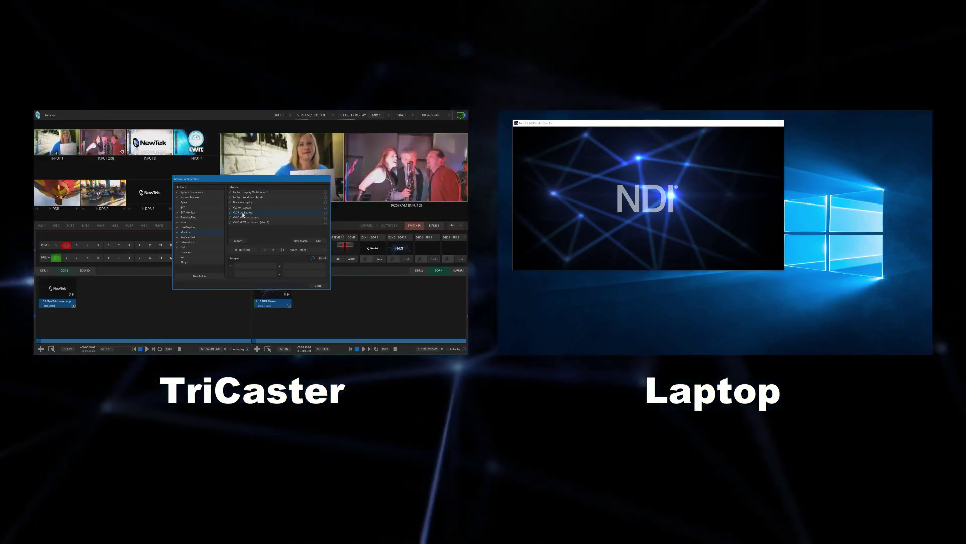
# Run the VLC1 on Laptop macro, then select the Laptop Windowed Mode macro.
pyautogui.click(273, 250)
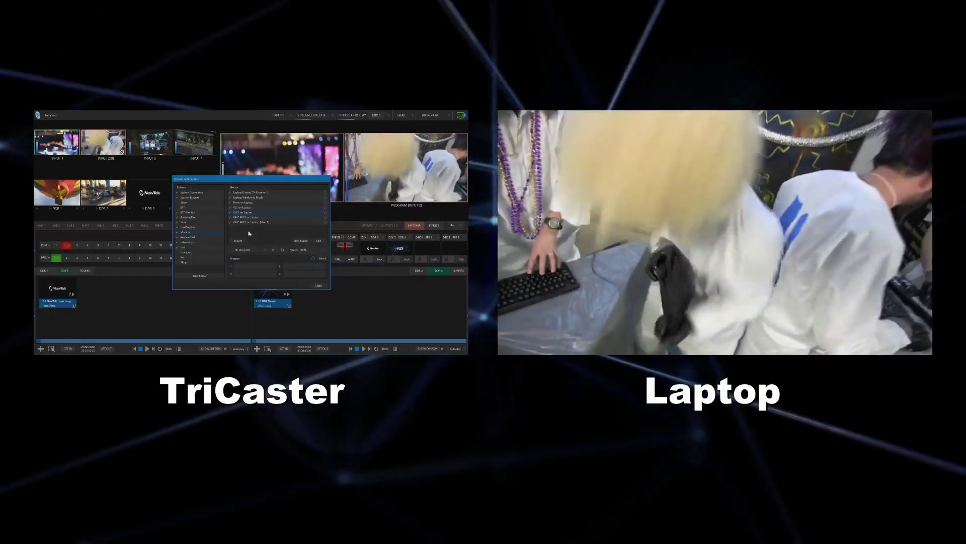
pyautogui.click(248, 196)
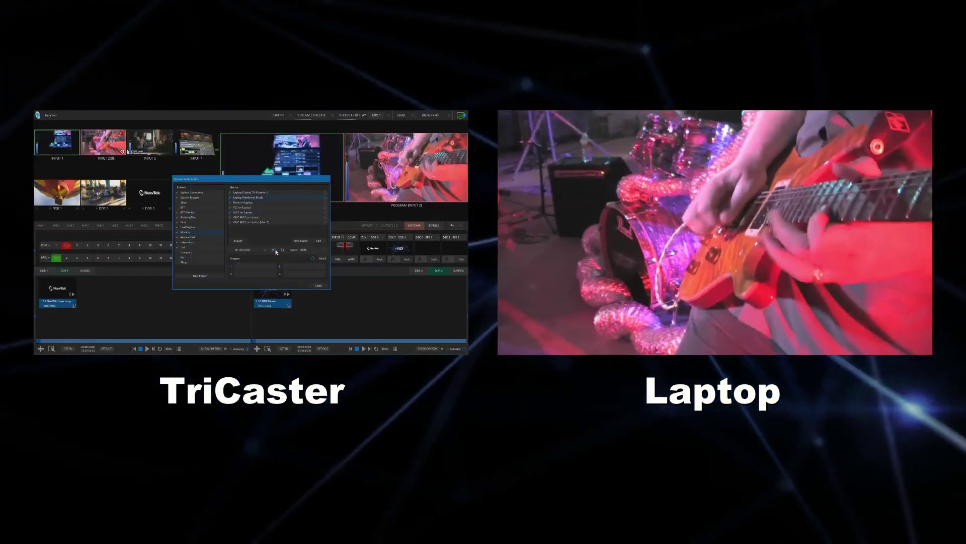
# Run the Laptop Windowed Mode macro and send Input 1's program feed to the laptop.
pyautogui.click(275, 252)
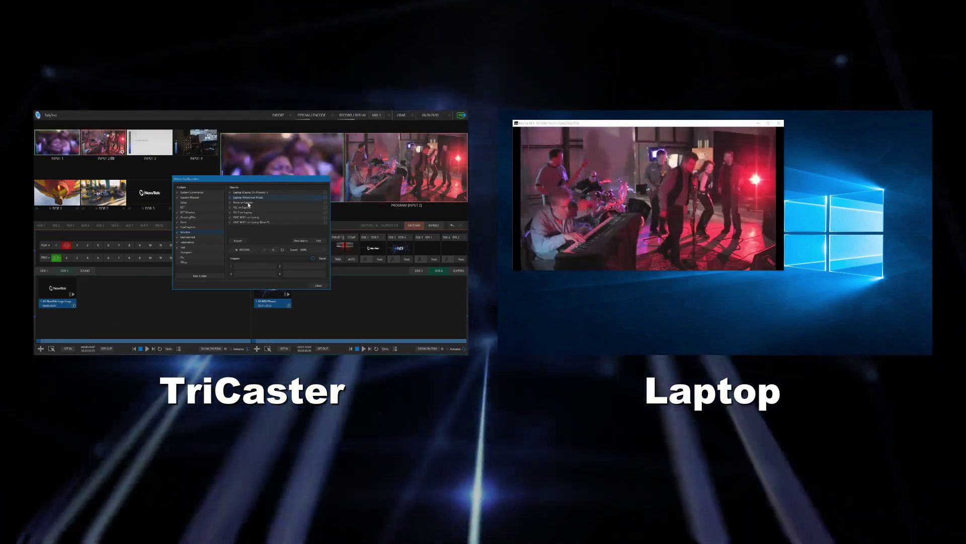
pyautogui.click(274, 250)
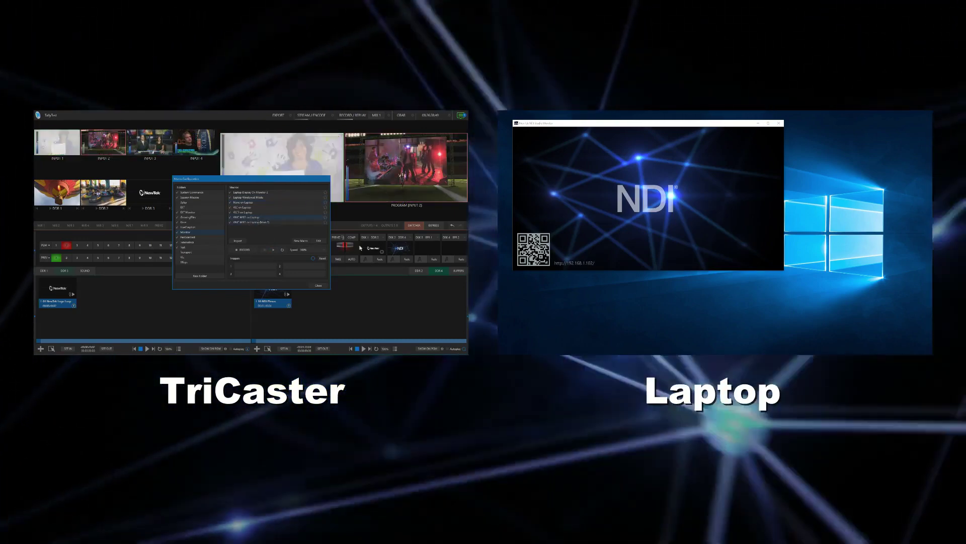
pyautogui.moveTo(237, 180); pyautogui.dragTo(248, 141)
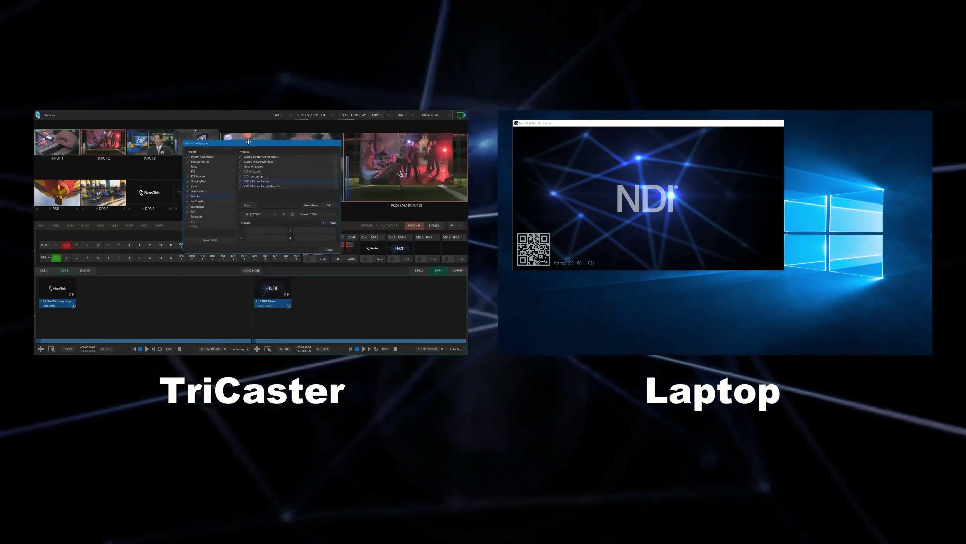
pyautogui.press('Return')
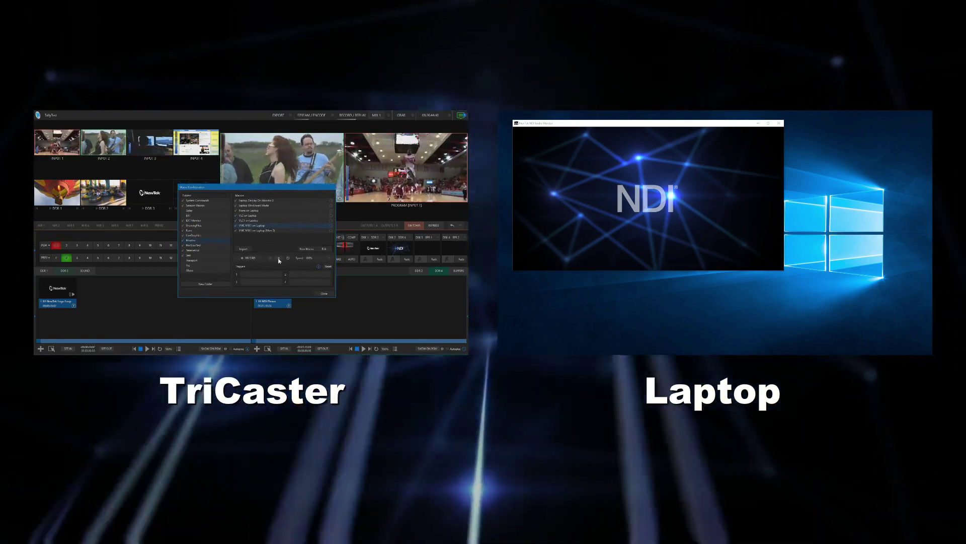
pyautogui.click(279, 258)
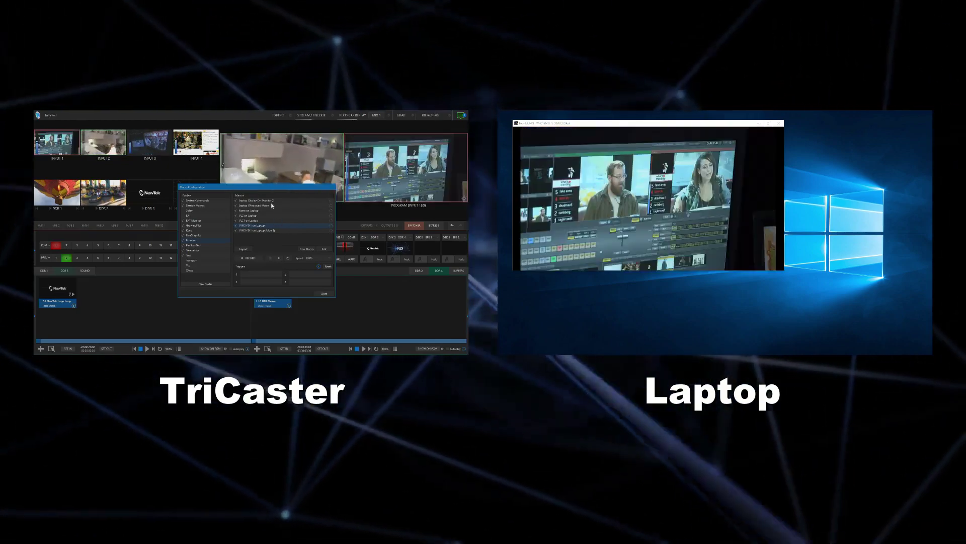
# Run the Laptop Display On Monitor 2 macro, then Laptop Windowed Mode again.
pyautogui.click(257, 201)
pyautogui.click(280, 258)
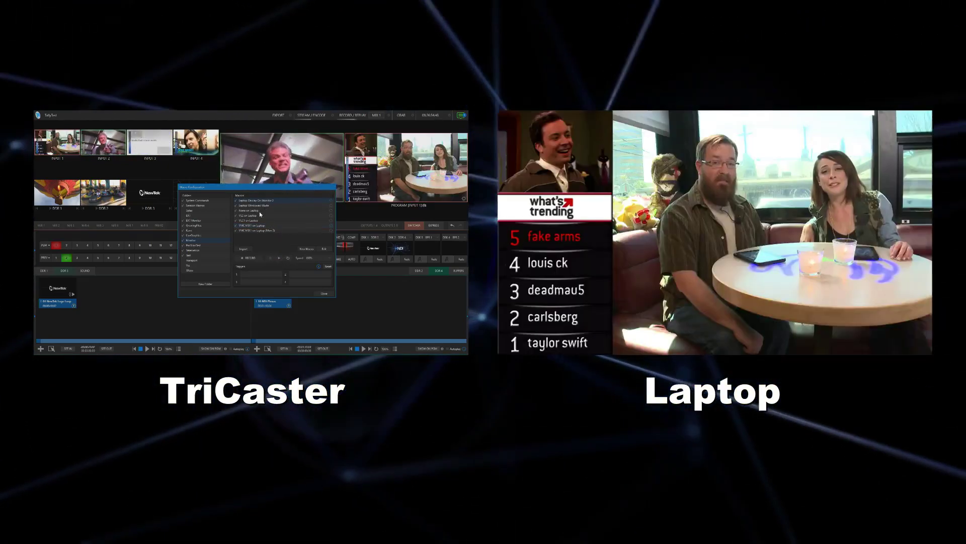
pyautogui.click(262, 205)
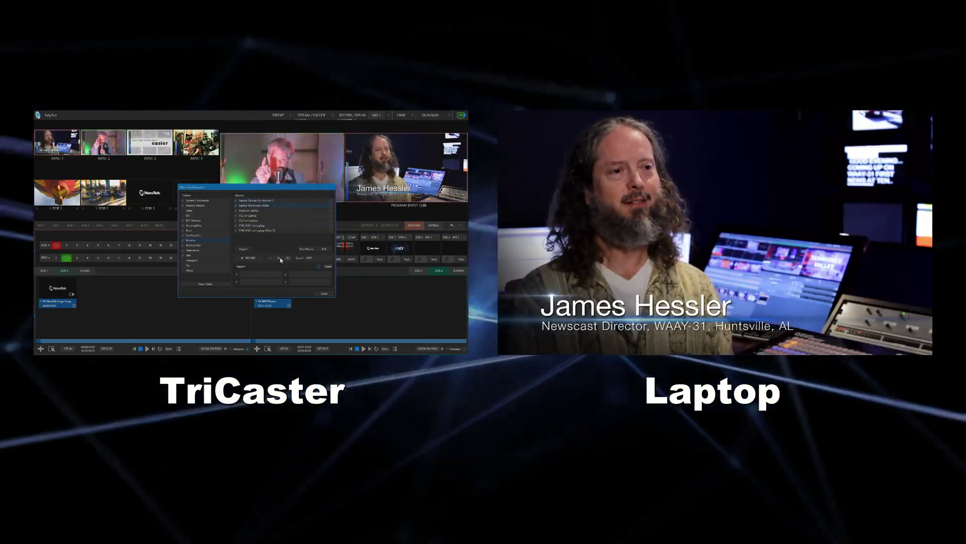
pyautogui.click(280, 258)
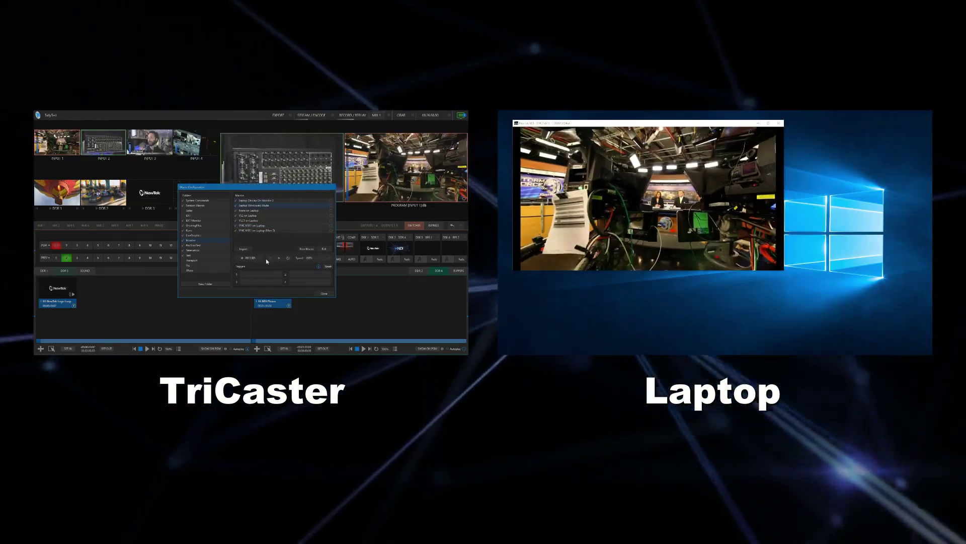